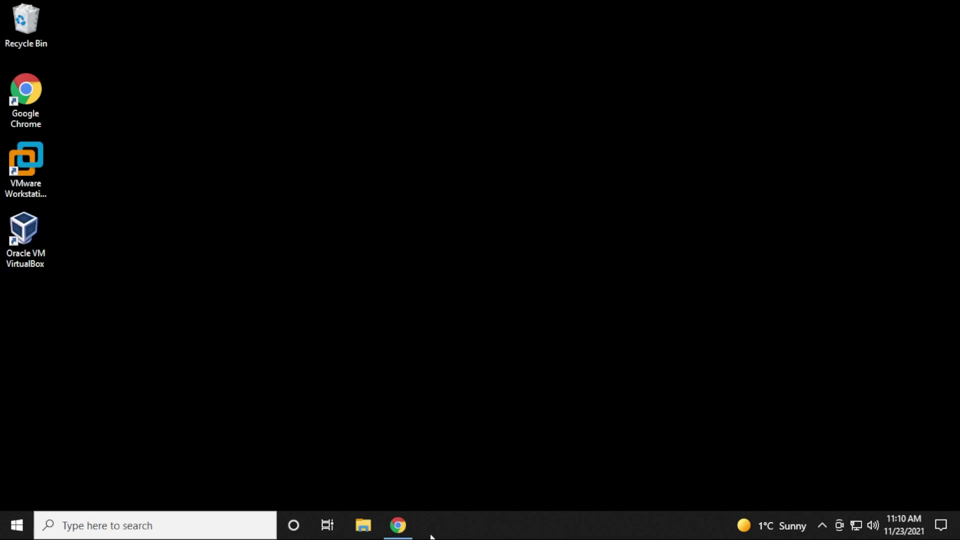
- Restore the minimized Chrome window showing the MetaMask website from the taskbar
click(398, 525)
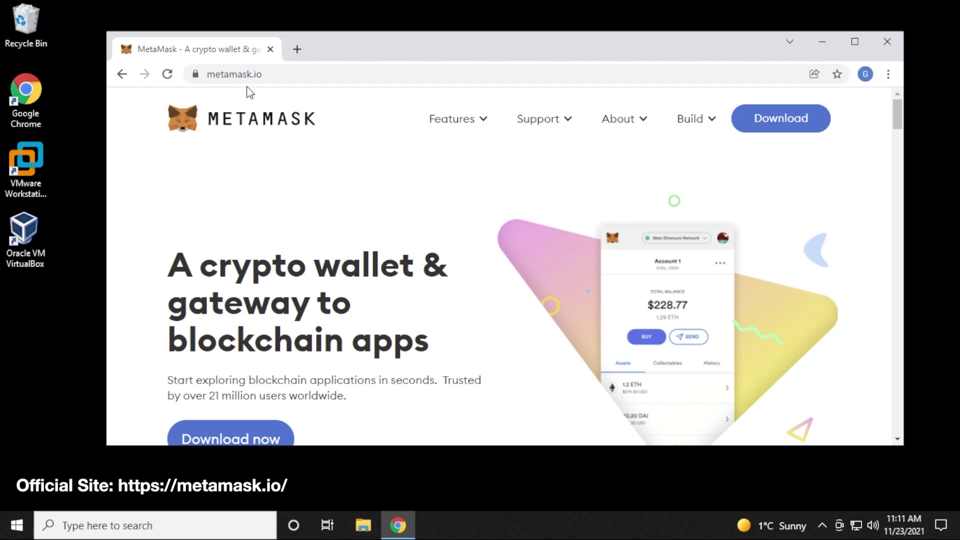
- Open MetaMask's Download page and follow Install MetaMask for Chrome to the Web Store
click(782, 130)
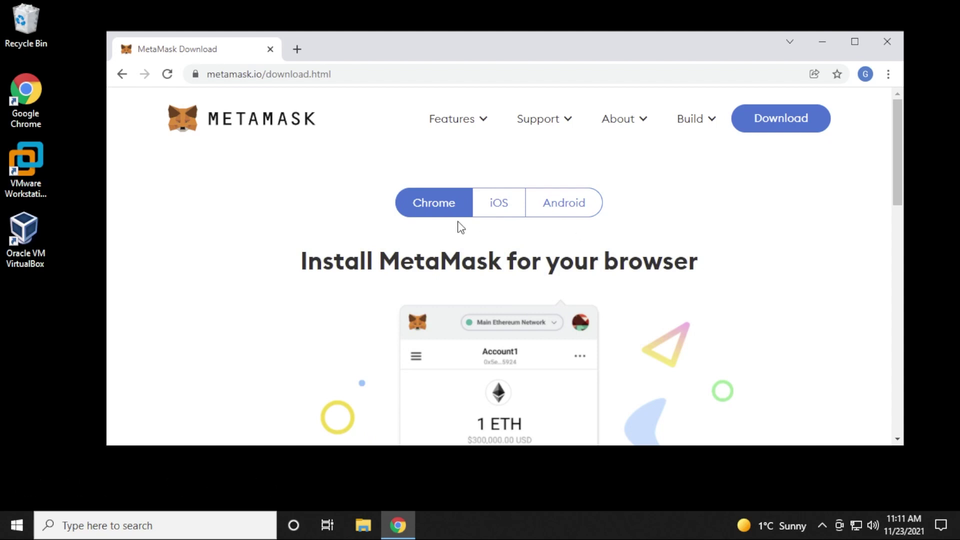
scroll(593, 223, down, 7)
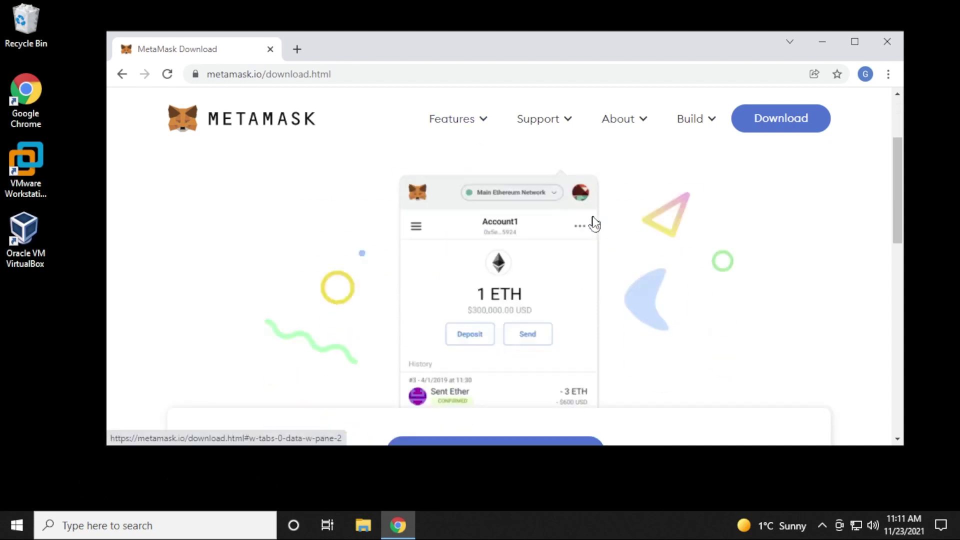
click(496, 230)
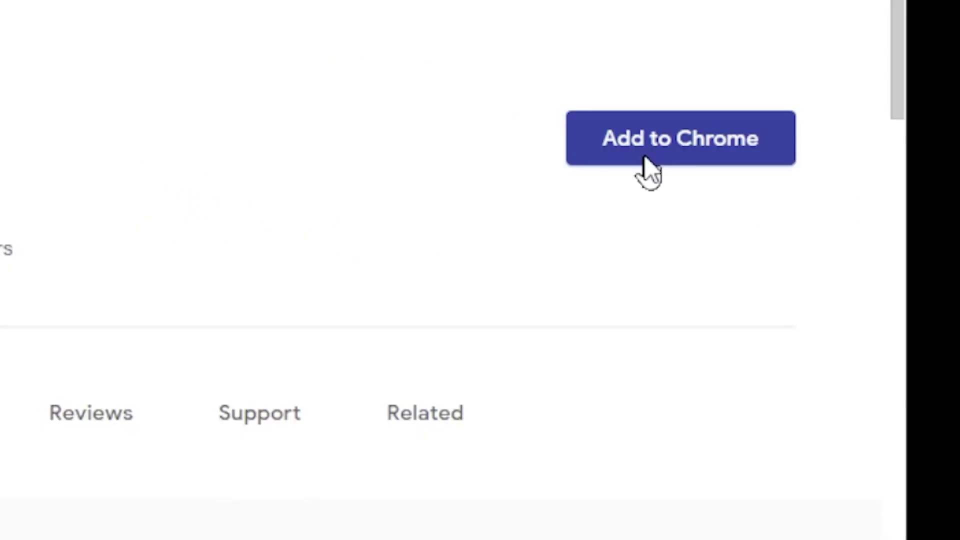
- Add the MetaMask extension to Chrome and confirm the installation
click(647, 160)
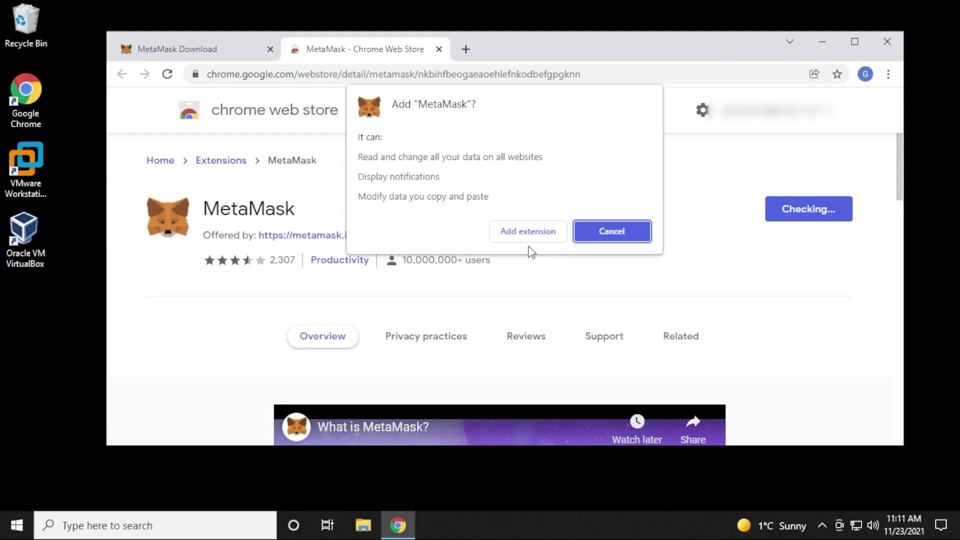
click(529, 235)
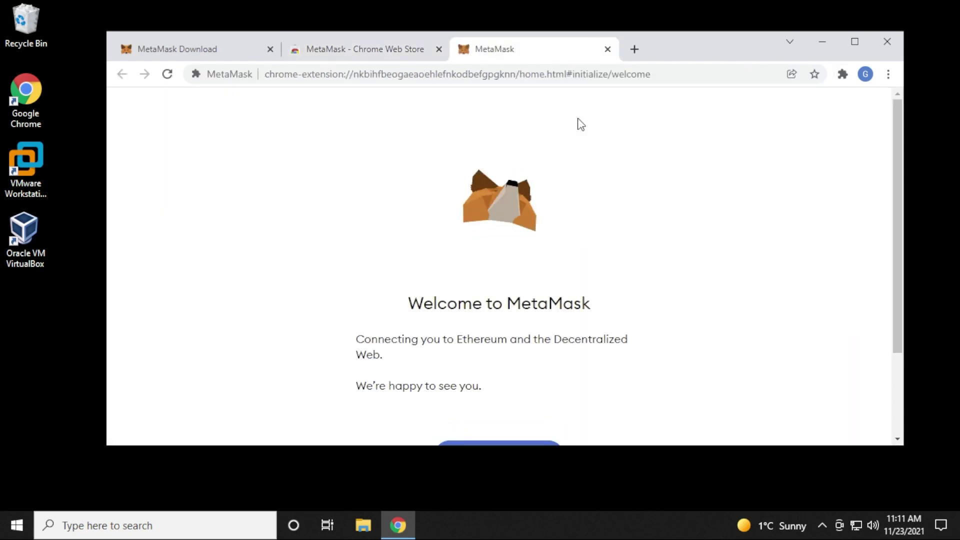
- Close the Web Store tab, then start importing an existing wallet and accept the data-collection consent
click(438, 49)
scroll(659, 209, down, 1)
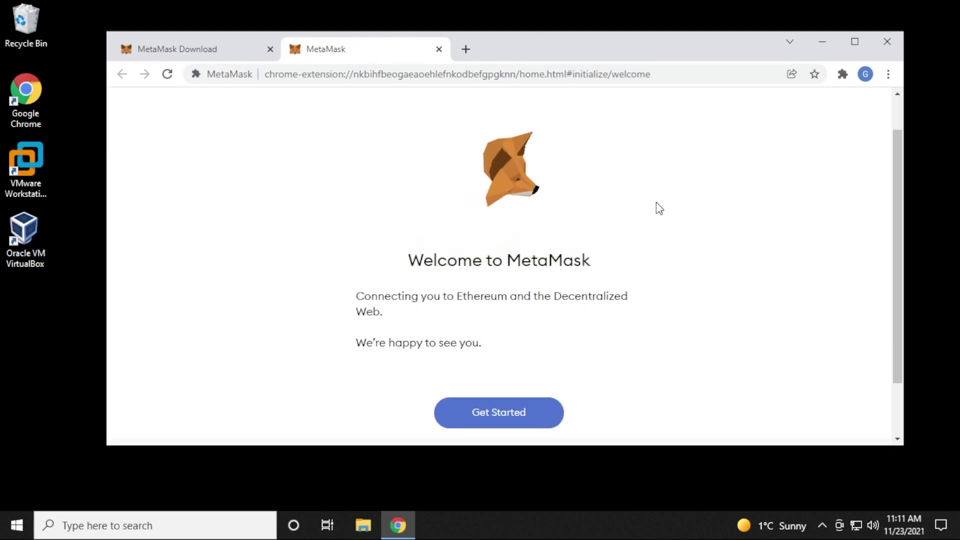
click(495, 413)
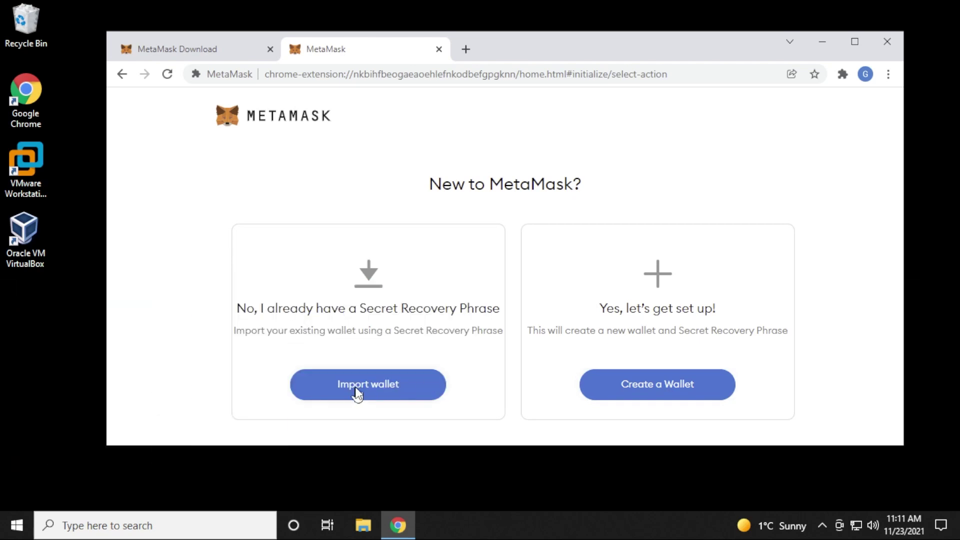
click(357, 393)
click(583, 368)
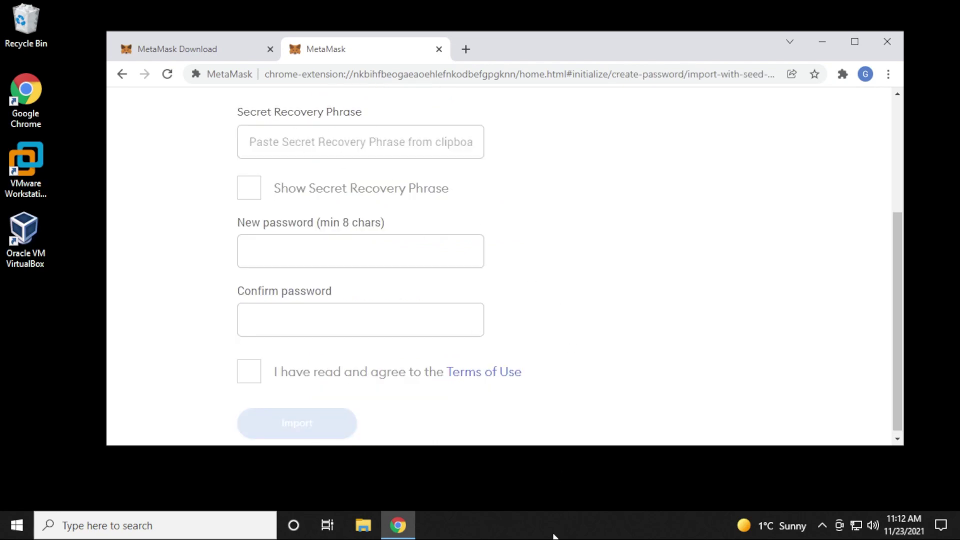
- Paste the Secret Recovery Phrase, set and confirm a new password, accept the terms, and finish the import
key(ctrl+v)
key(Tab)
key(Tab)
key(ctrl+v)
key(Tab)
key(ctrl+v)
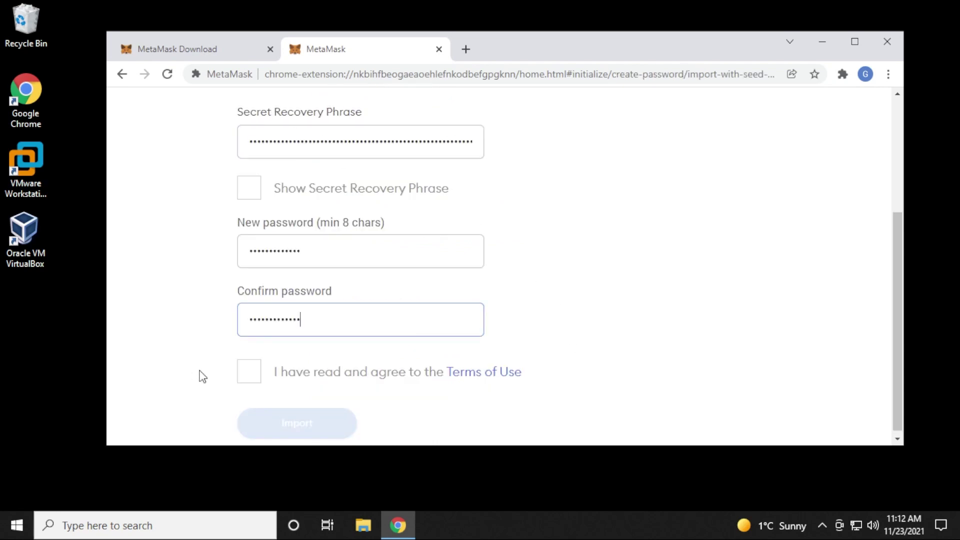
click(247, 373)
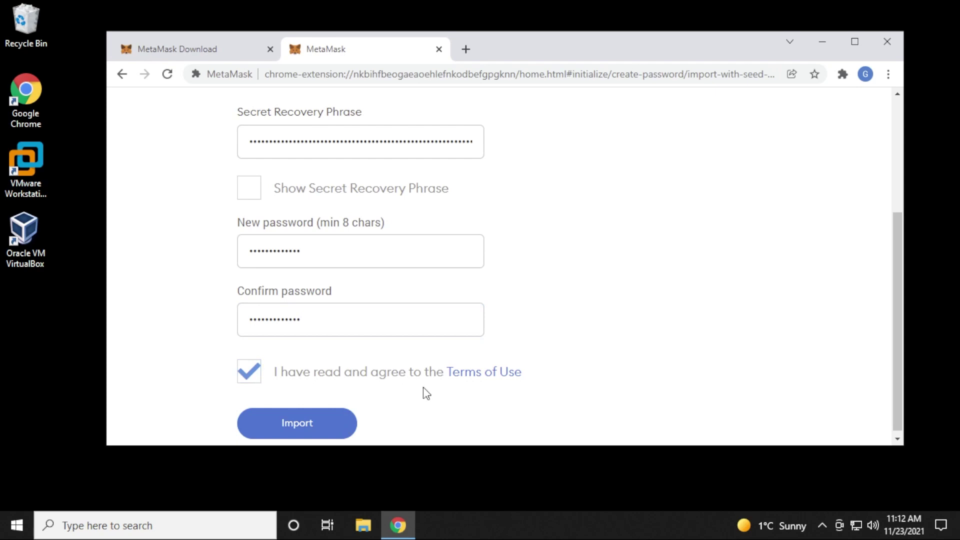
click(306, 424)
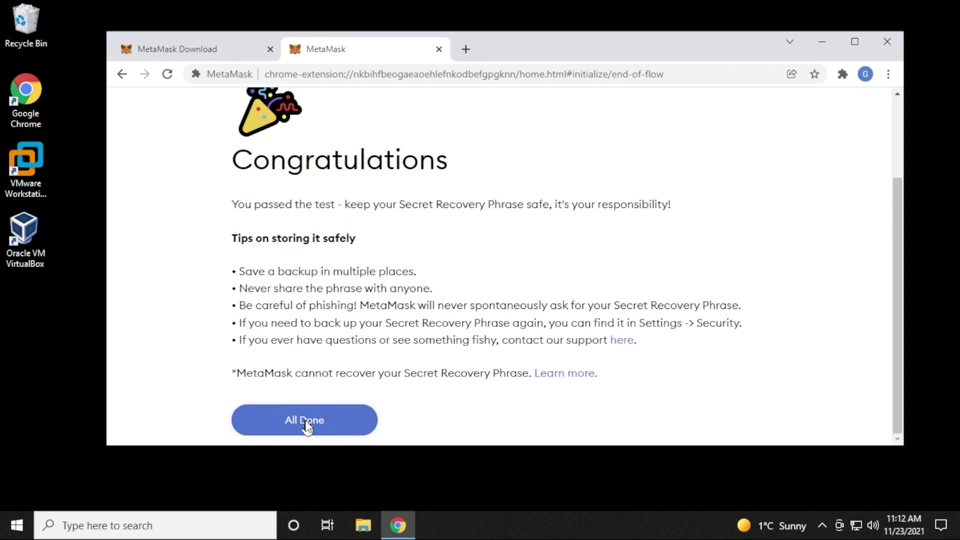
click(311, 419)
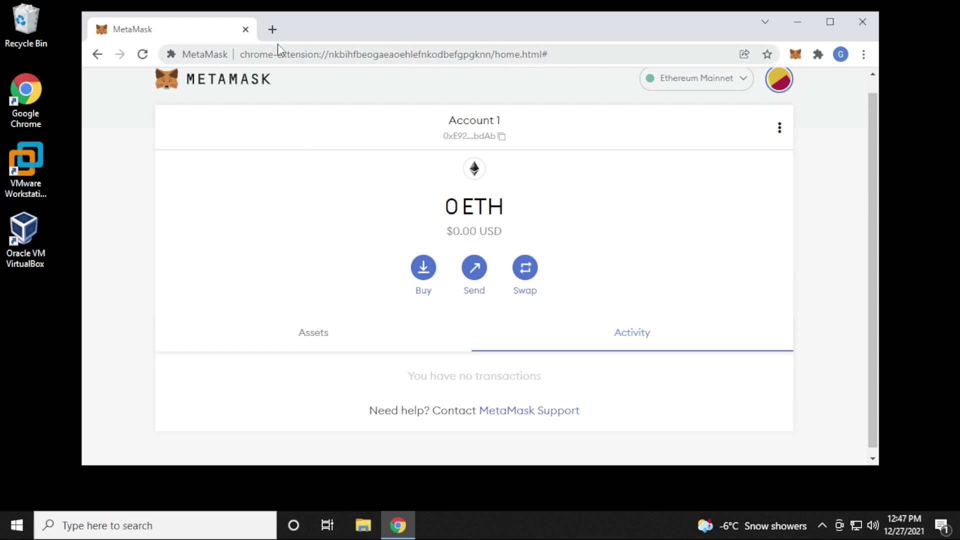
- Load the docs.fantom.foundation Set up Metamask page in a new tab and detach it into its own window
click(273, 30)
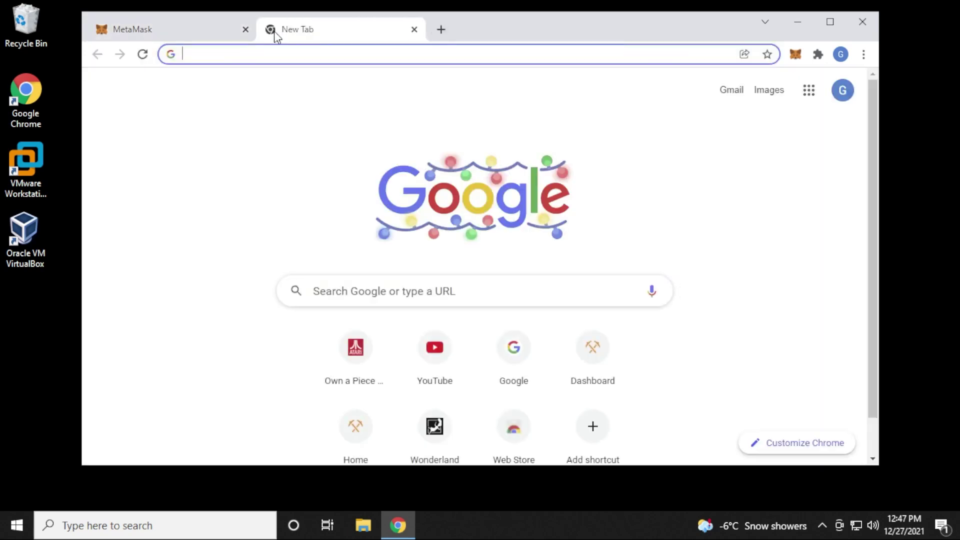
text(https://docs.fantom.foundation/tutorials/set-up-metamask)
key(Return)
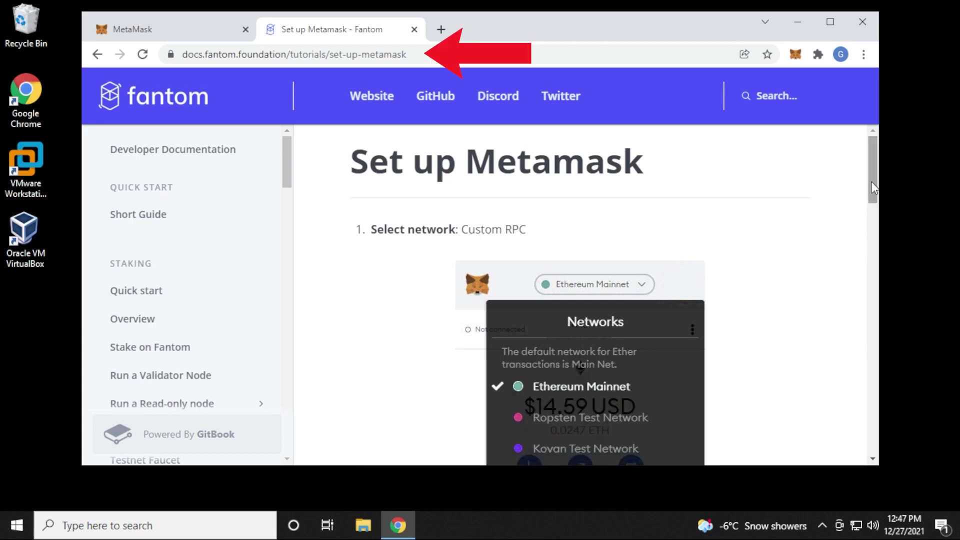
drag(871, 182, 865, 253)
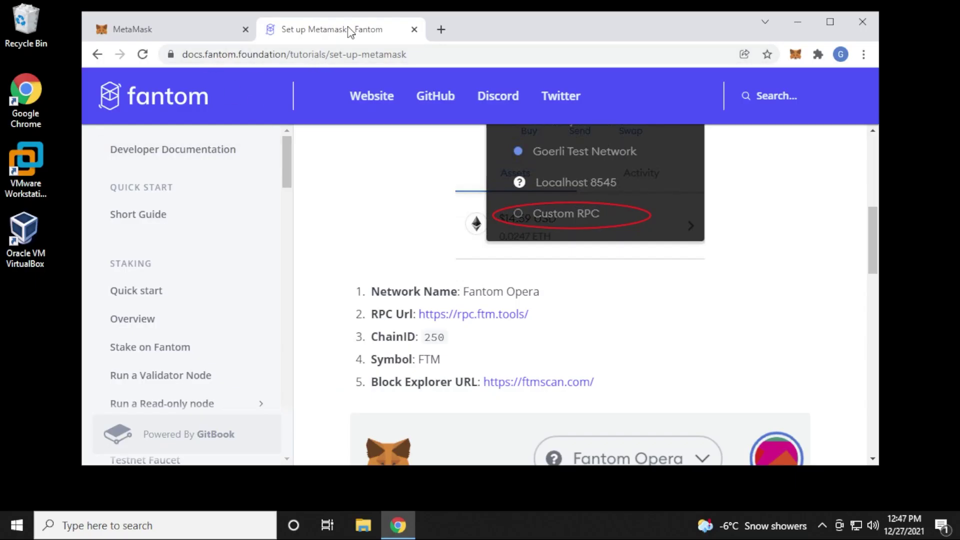
drag(350, 34, 378, 94)
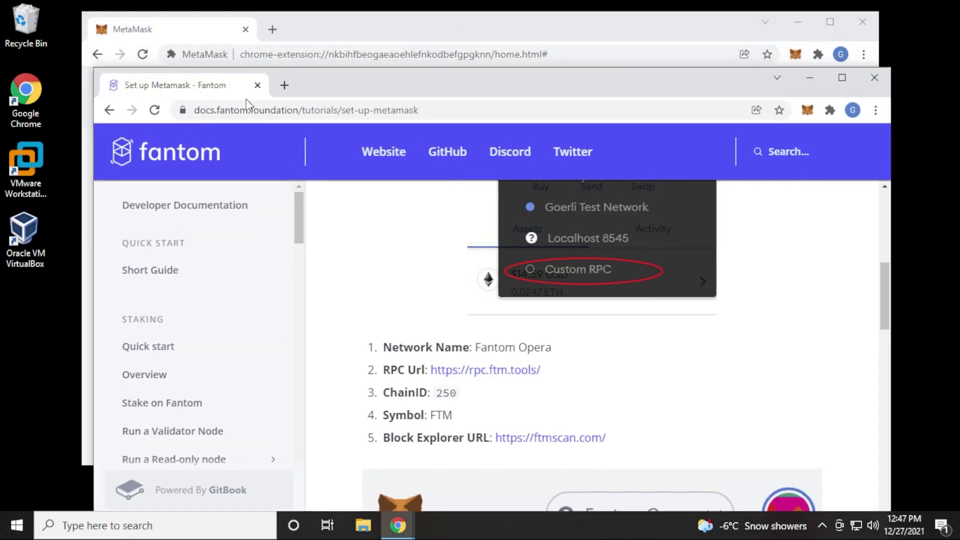
- Snap the Fantom docs left and MetaMask right, then open MetaMask's Add a network form
drag(219, 88, 1, 15)
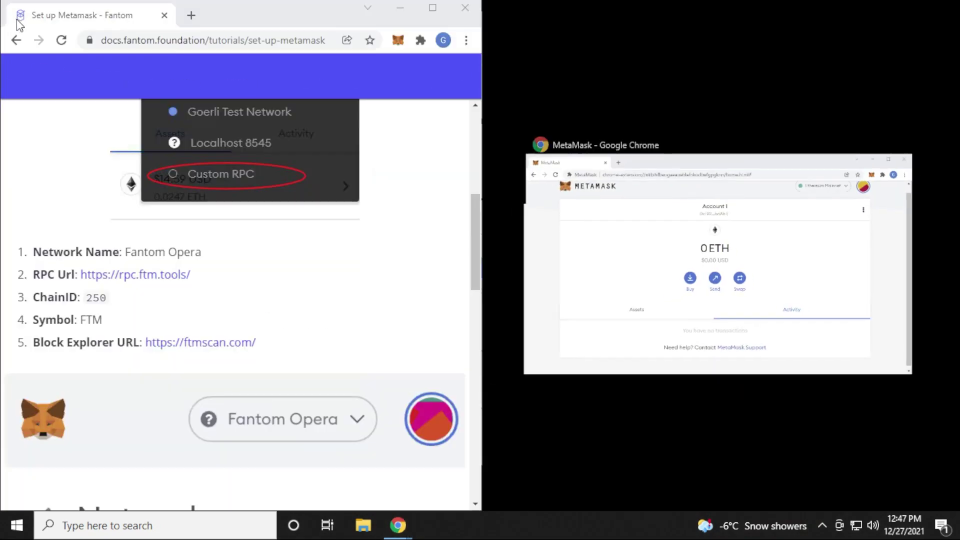
click(664, 160)
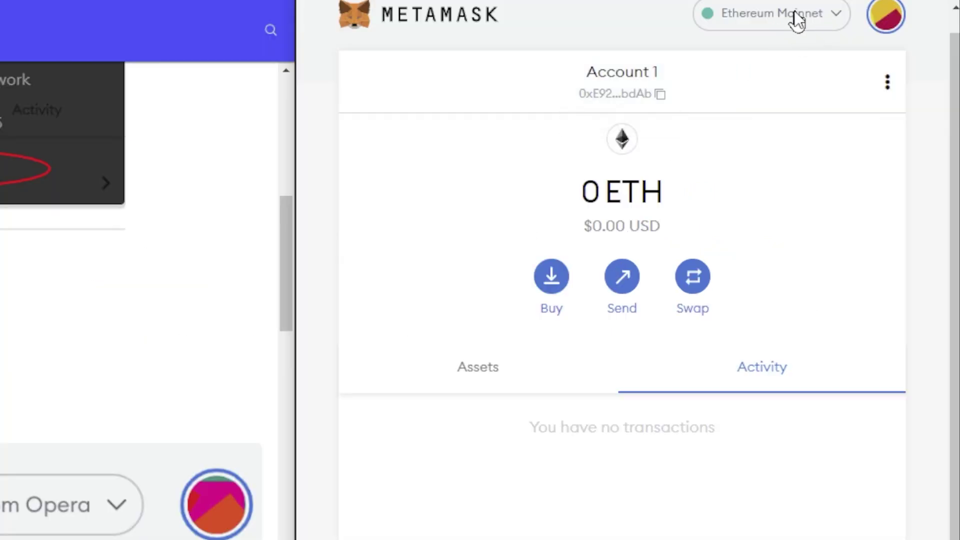
click(794, 14)
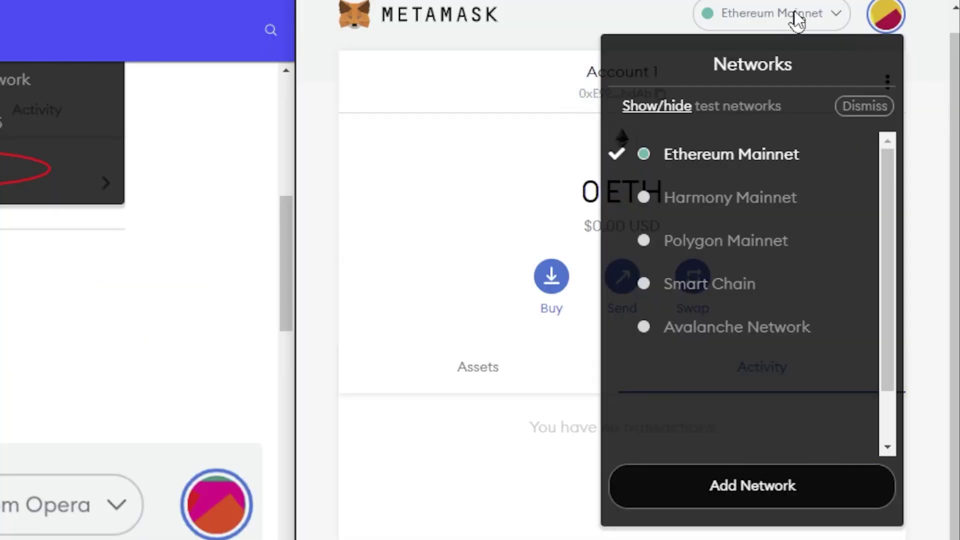
click(715, 492)
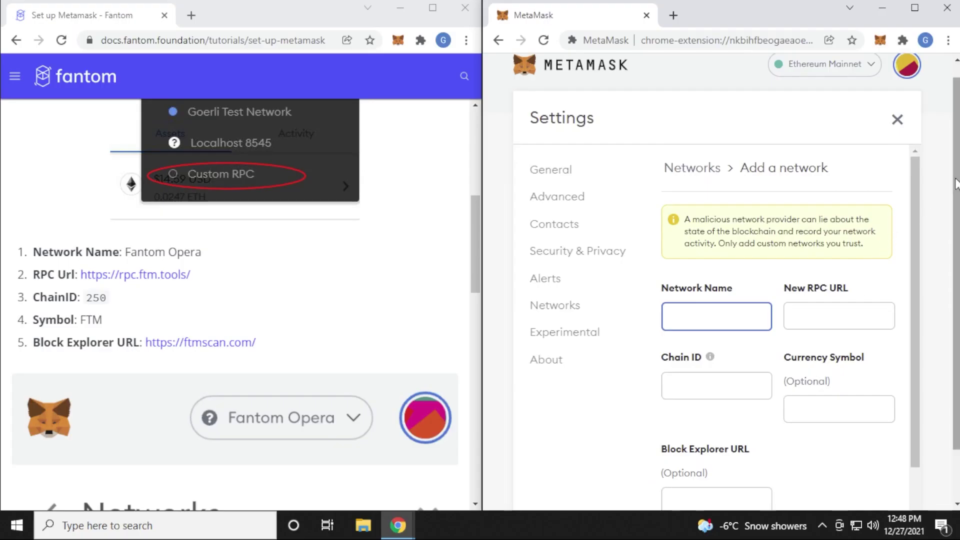
scroll(955, 183, down, 1)
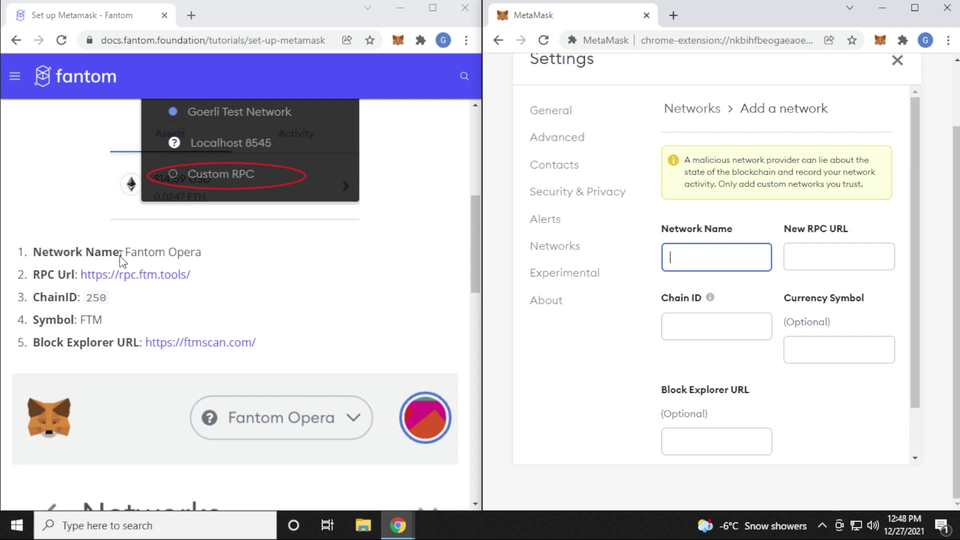
drag(214, 255, 125, 253)
key(ctrl+c)
click(700, 263)
key(ctrl+v)
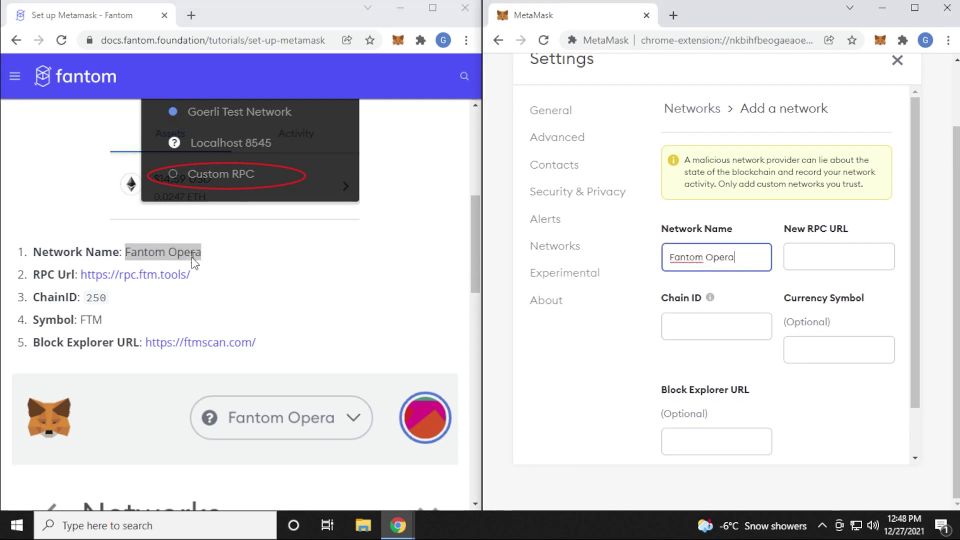
drag(188, 275, 857, 268)
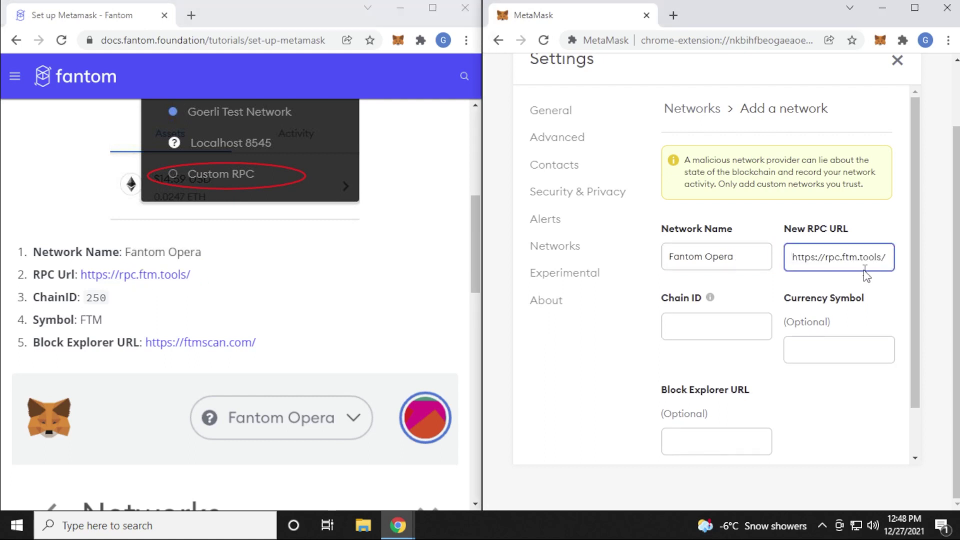
double_click(96, 299)
key(ctrl+c)
click(704, 329)
key(ctrl+v)
- Add currency symbol FTM and the ftmscan block explorer URL, then save the network
double_click(91, 320)
click(825, 351)
text(FTM)
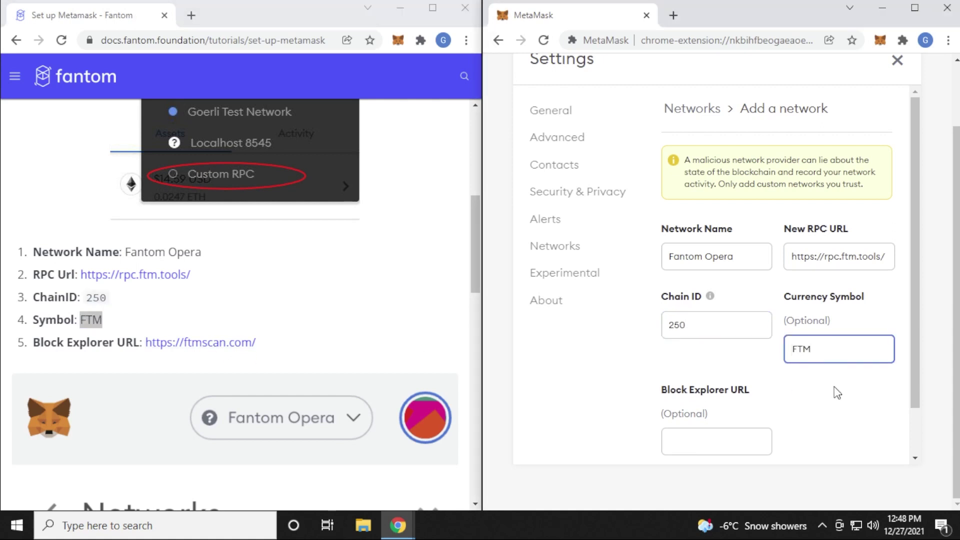
click(200, 364)
click(750, 442)
text(https://ftmscan.com/)
click(673, 442)
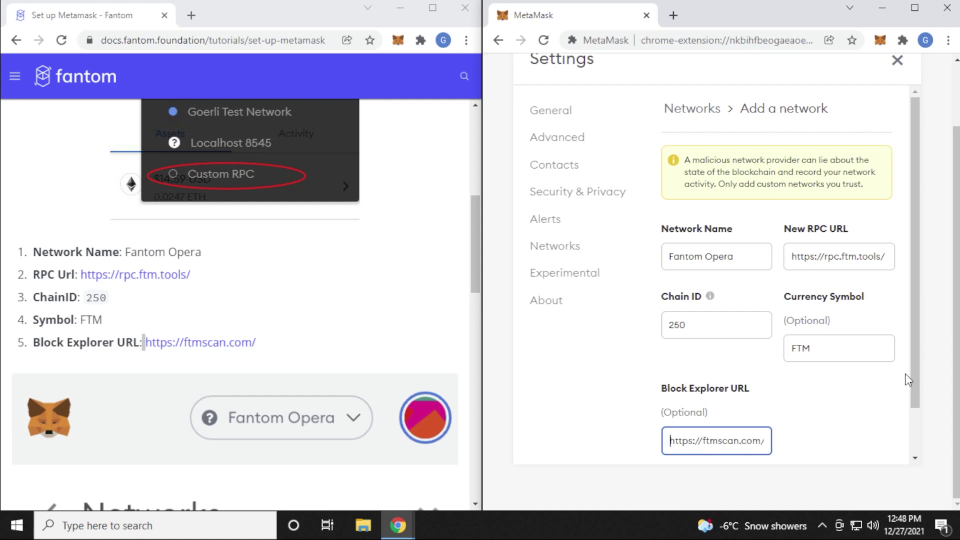
drag(911, 358, 912, 407)
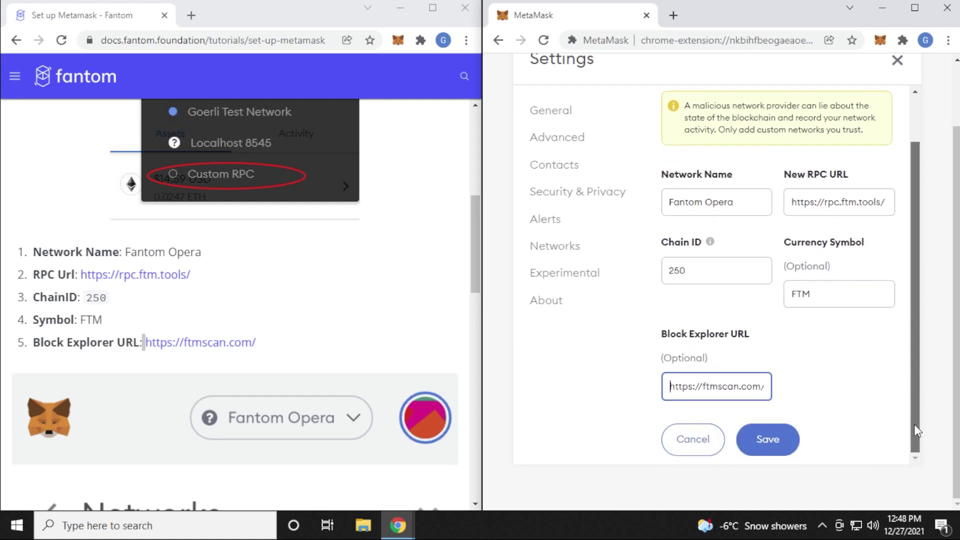
click(768, 447)
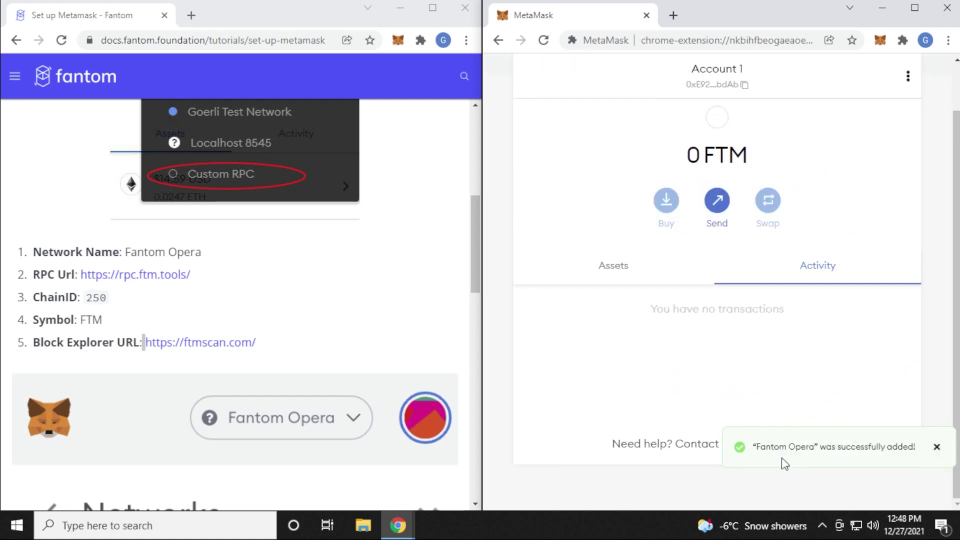
- Close the Fantom docs window, maximize the MetaMask window, and open a new blank tab
click(465, 9)
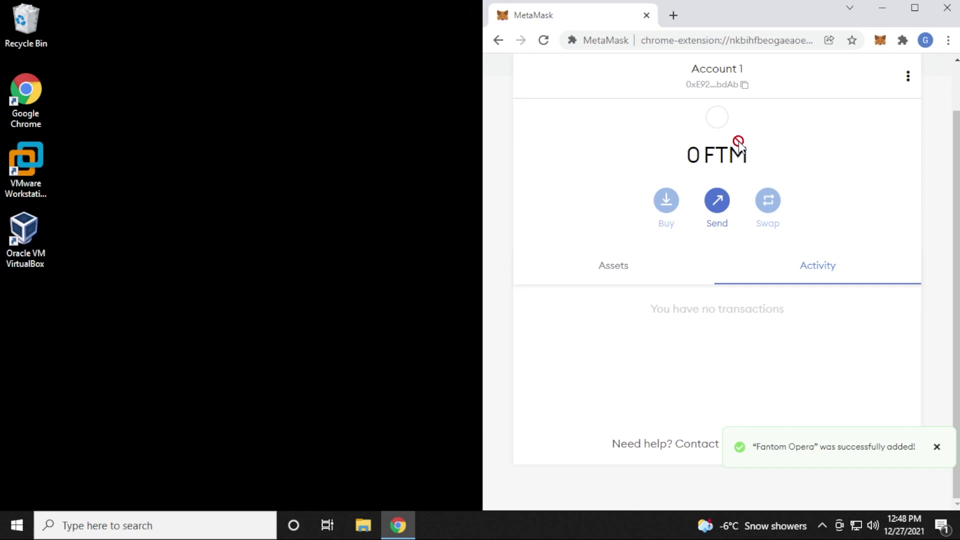
click(914, 7)
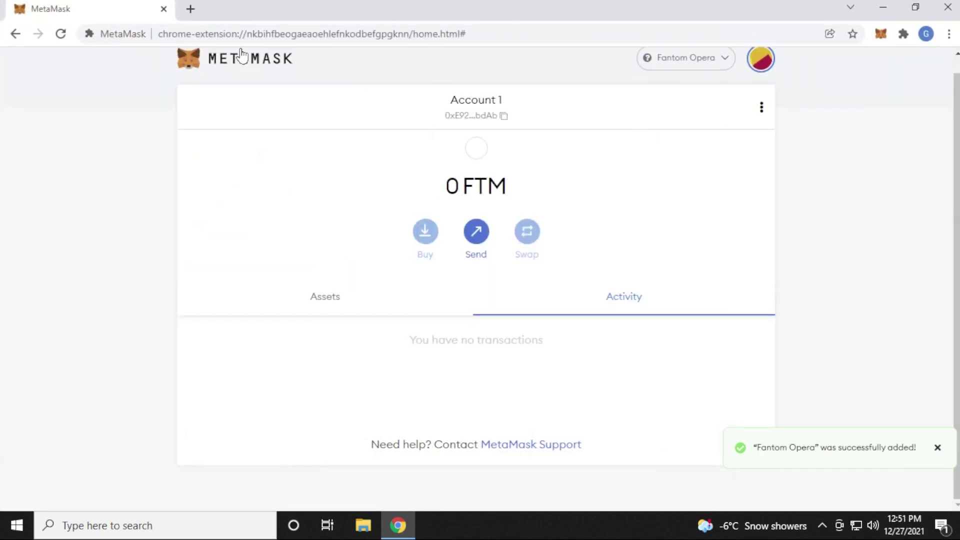
click(191, 9)
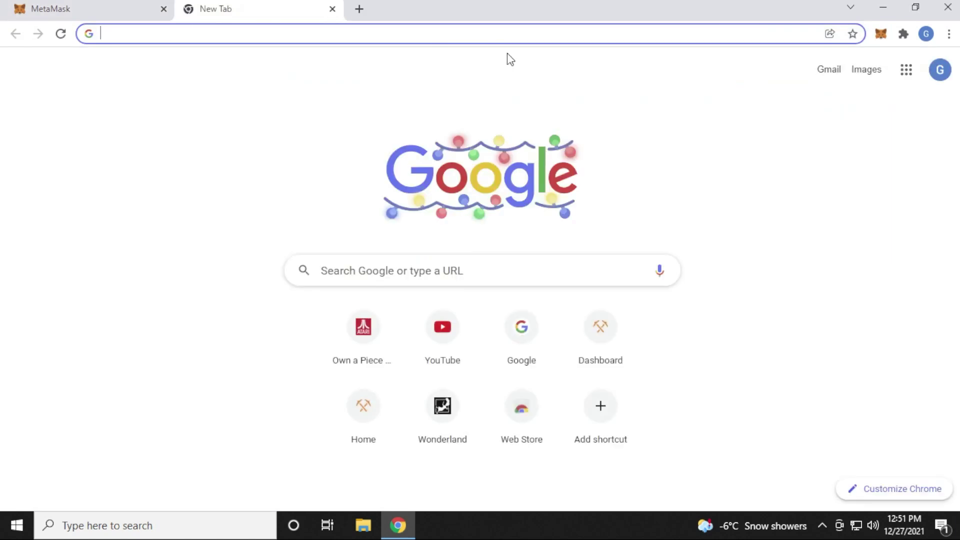
- Load pwawallet.fantom.network and pick Metamask under Connect Wallet
text(pwawallet.fantom.network)
key(Return)
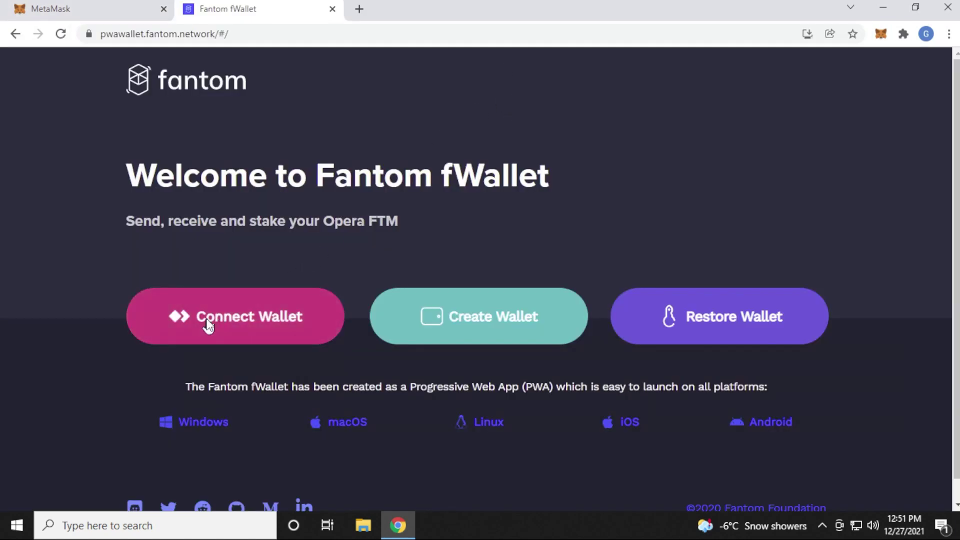
click(228, 329)
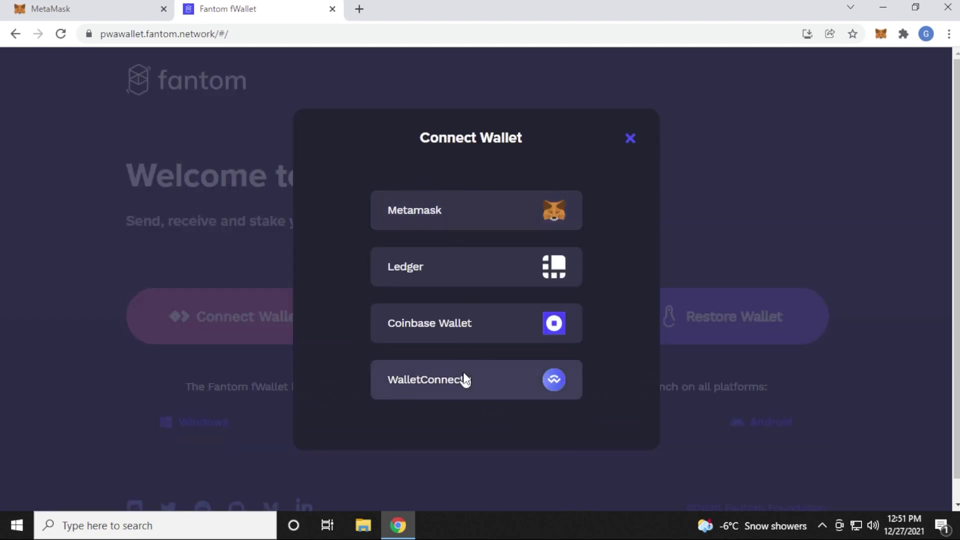
click(440, 215)
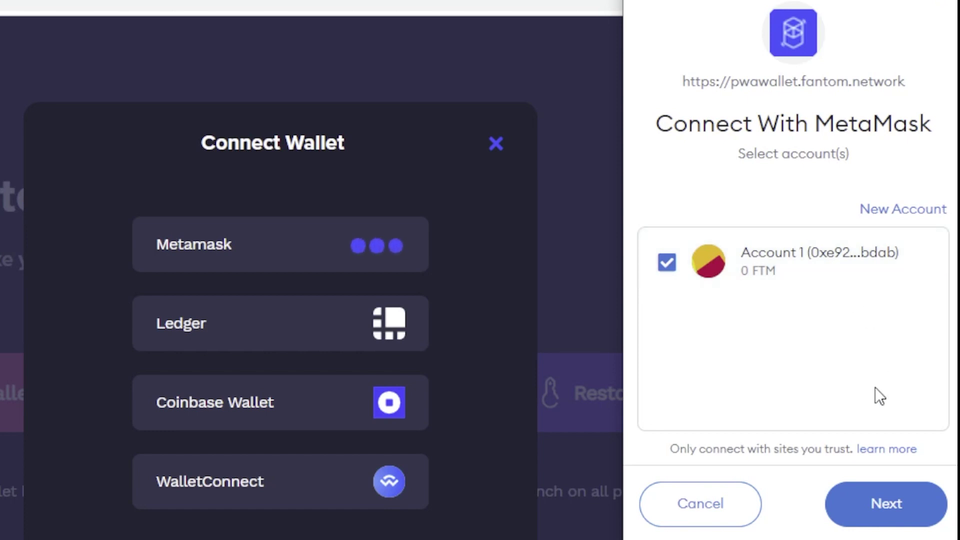
- Approve connecting Account 1 in MetaMask, then add it to fWallet as Wallet 1
click(893, 503)
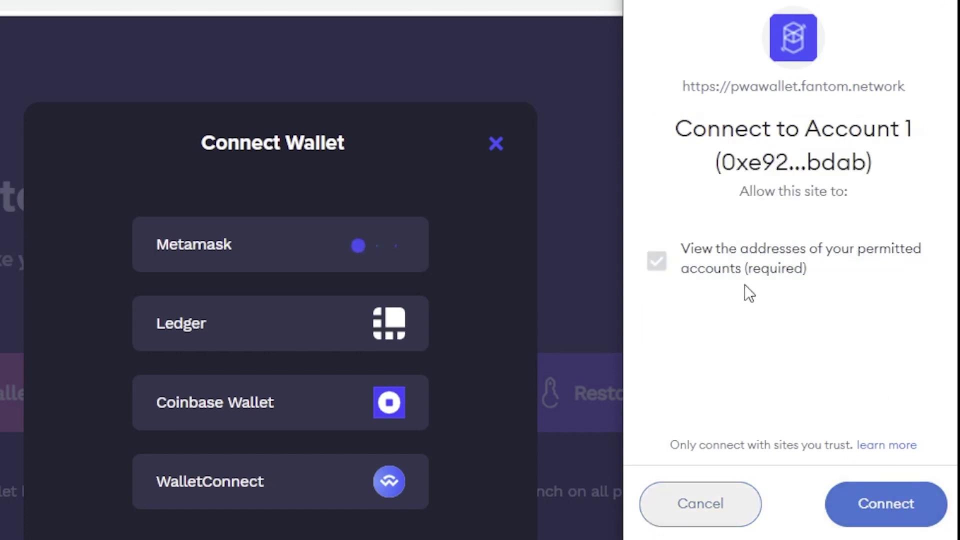
click(891, 503)
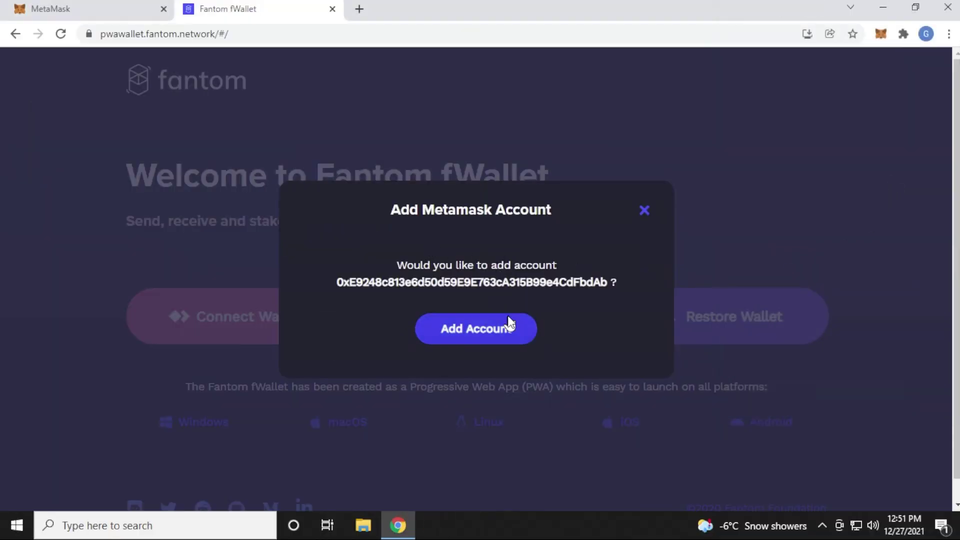
click(483, 336)
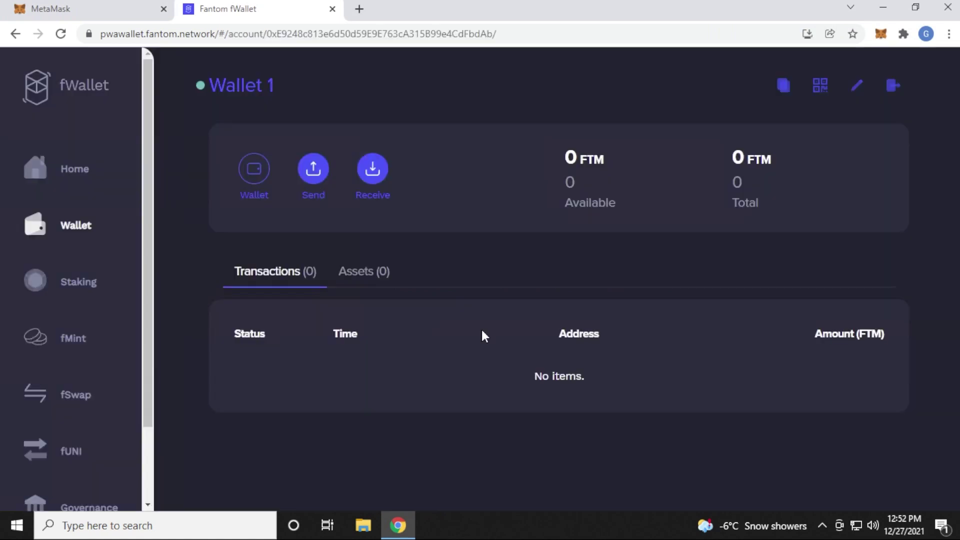